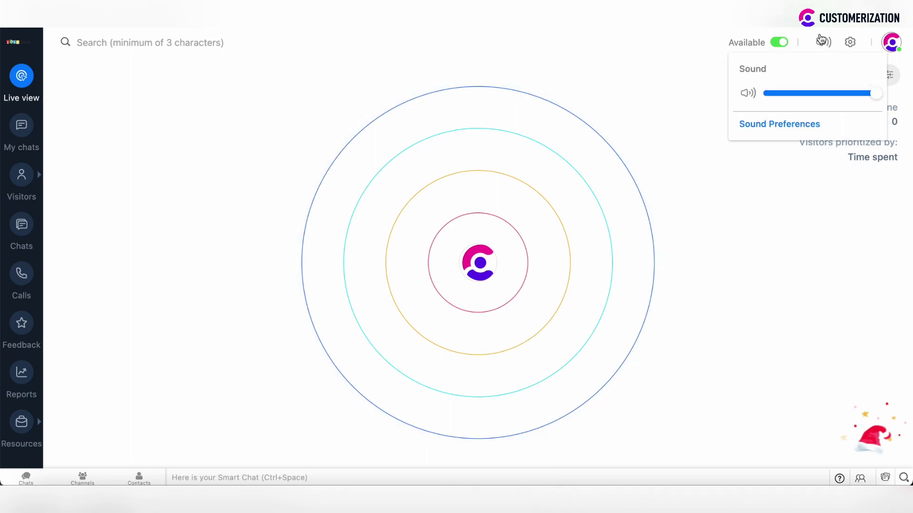
# Copy the democustomerization brand's email signature HTML code from SalesIQ's installation settings
pyautogui.click(850, 42)
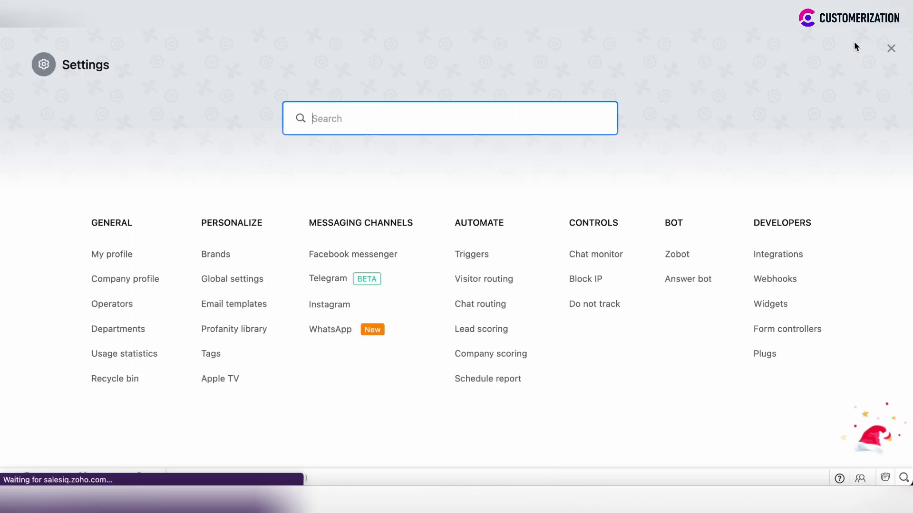
pyautogui.click(215, 256)
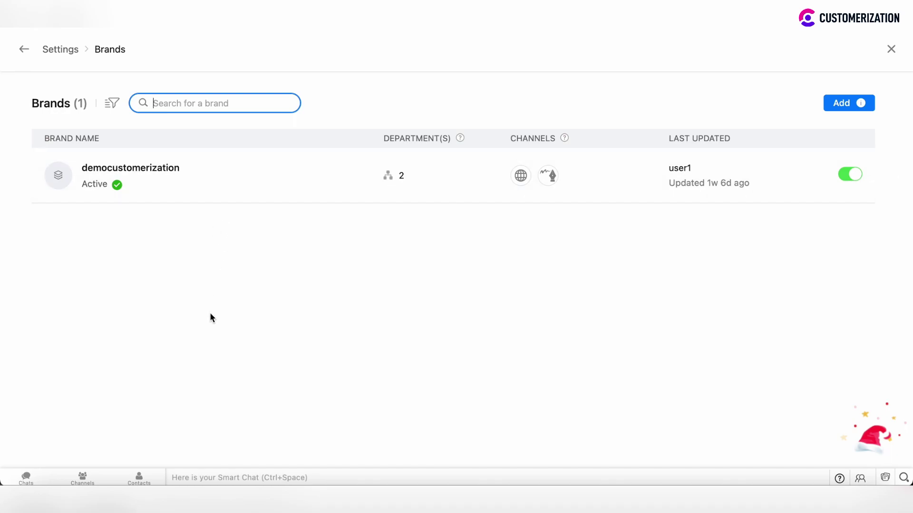
pyautogui.moveTo(138, 184)
pyautogui.click(149, 177)
pyautogui.click(92, 340)
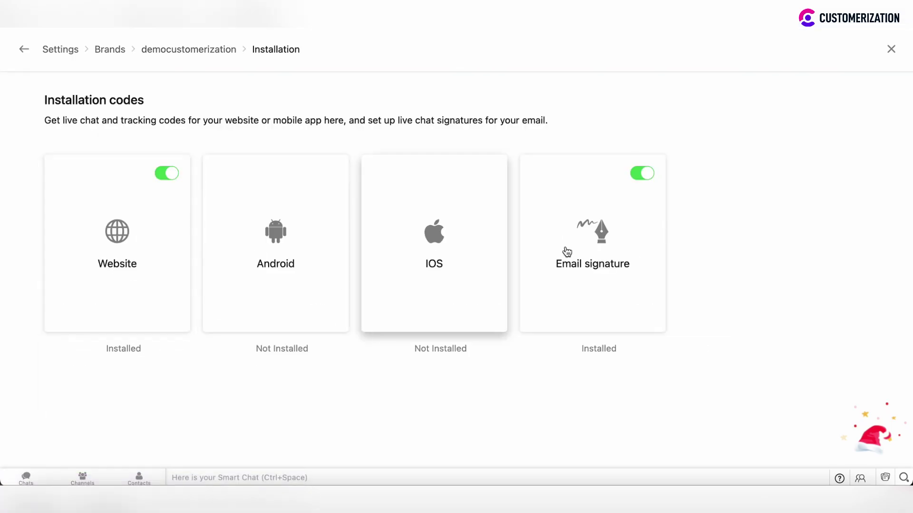
pyautogui.click(579, 260)
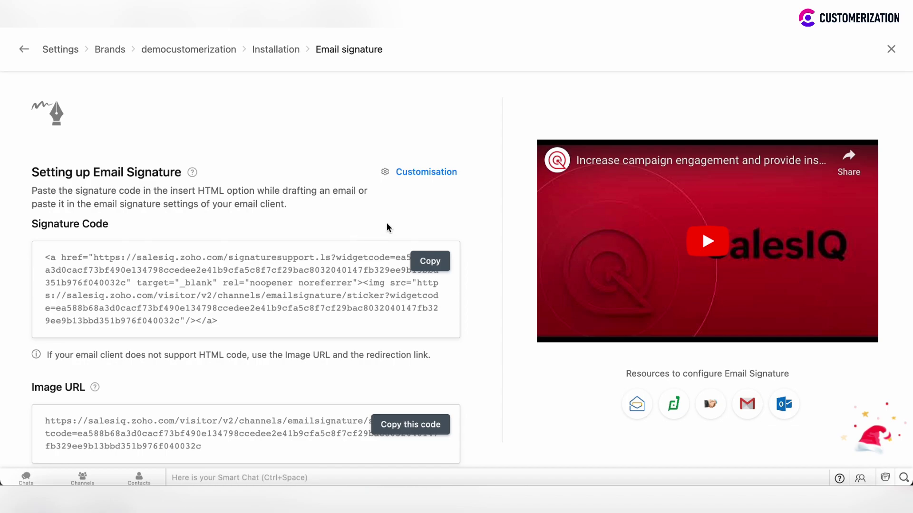
pyautogui.click(430, 263)
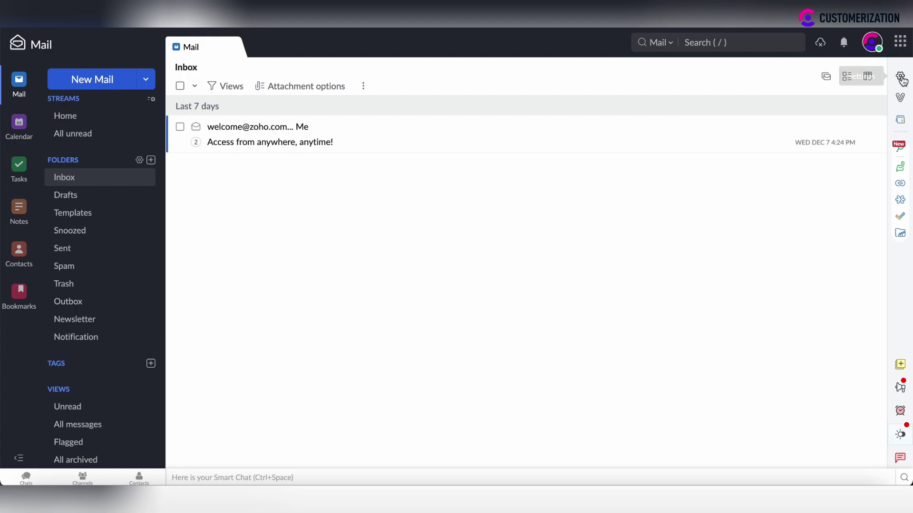
# Paste the SalesIQ signature code into a new Zoho Mail signature using Insert HTML
pyautogui.click(900, 77)
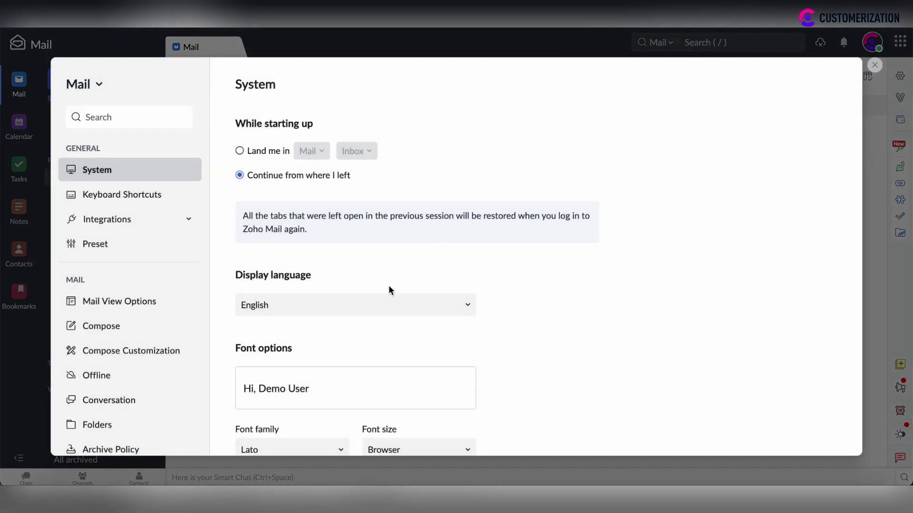
pyautogui.scroll(-2, 116, 349)
pyautogui.scroll(-3, 116, 363)
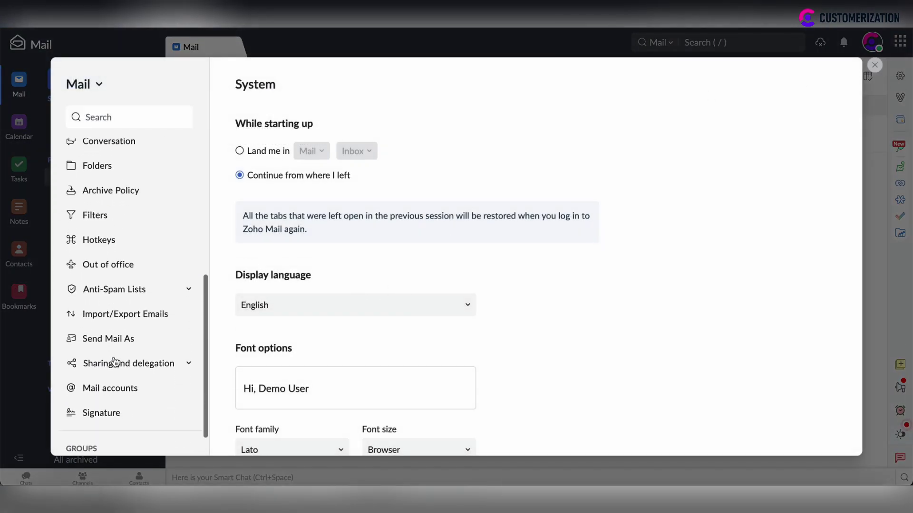
pyautogui.click(108, 415)
pyautogui.click(501, 182)
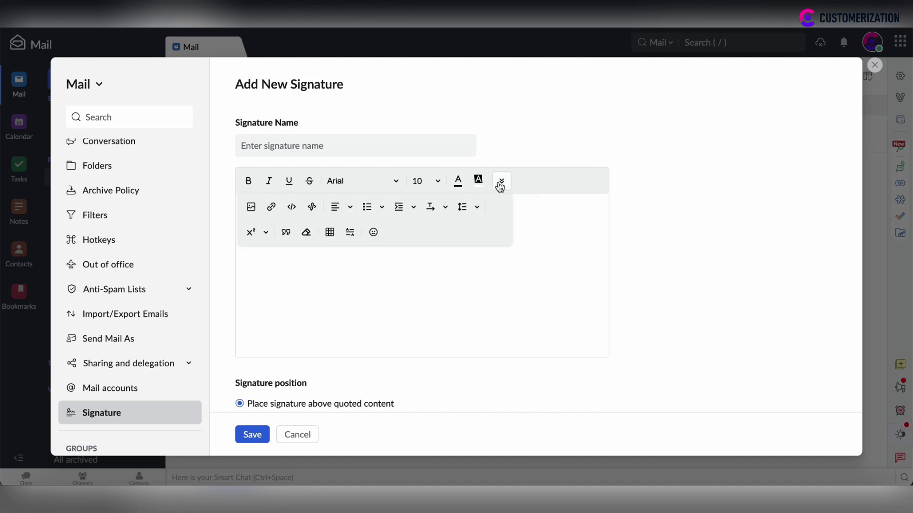
pyautogui.click(292, 209)
pyautogui.click(265, 161)
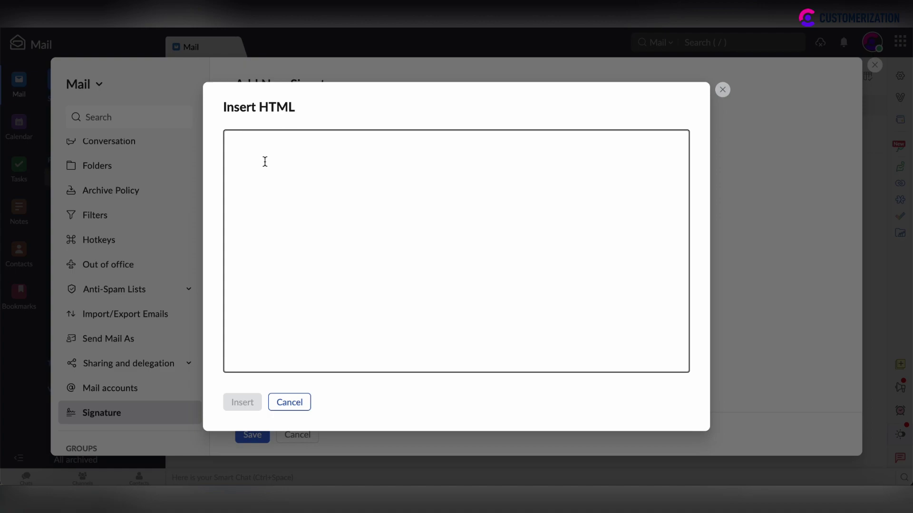
pyautogui.hotkey('ctrl', 'v')
pyautogui.click(242, 403)
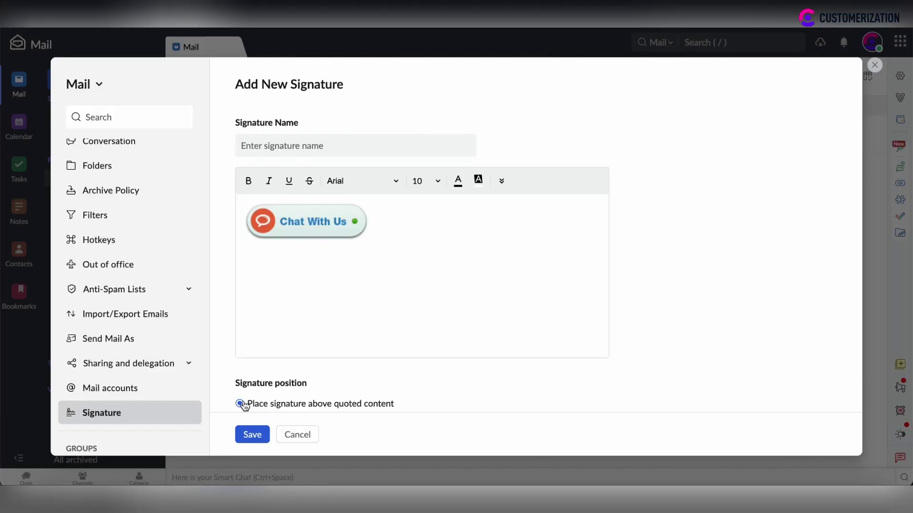
pyautogui.scroll(-3, 284, 385)
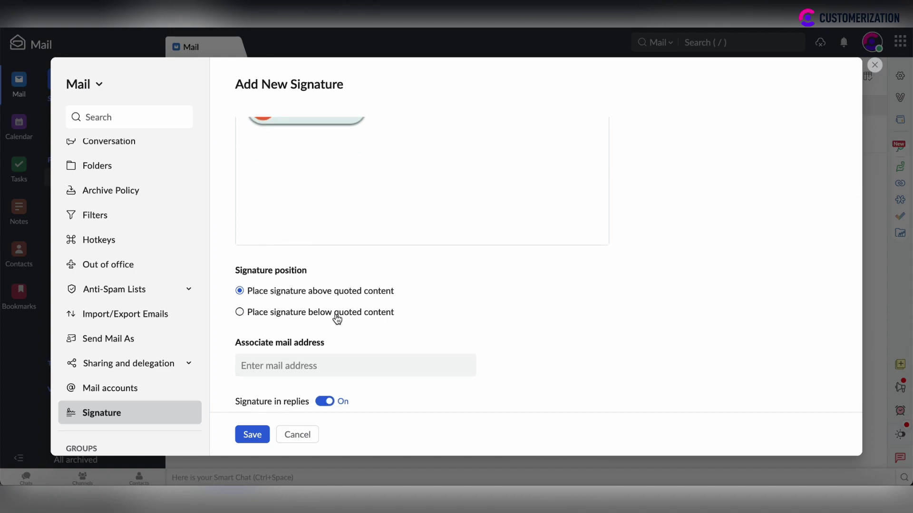
# Place the signature below quoted content, name it, and save it
pyautogui.click(239, 311)
pyautogui.scroll(-1, 319, 325)
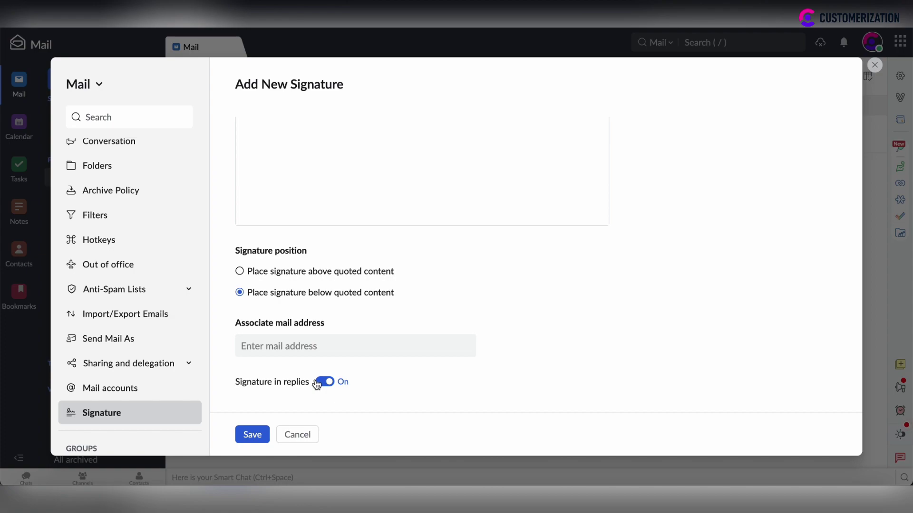
pyautogui.click(254, 436)
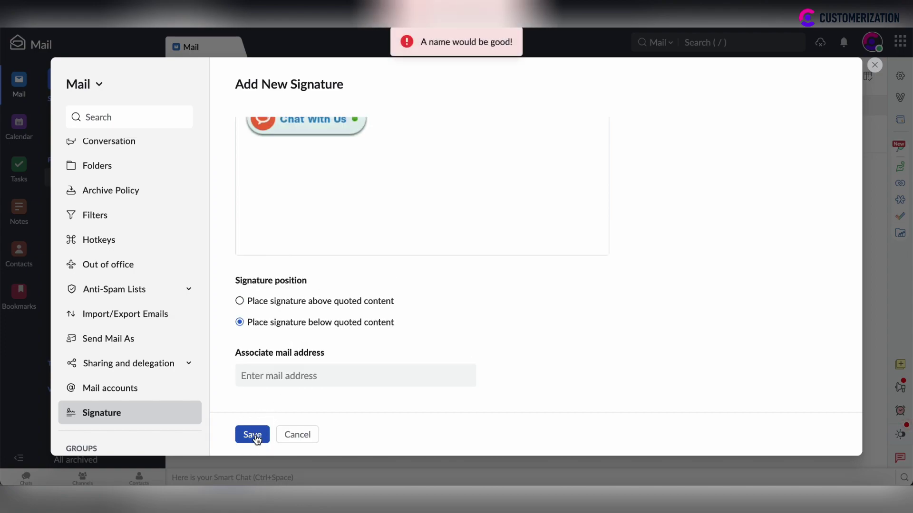
pyautogui.click(294, 147)
pyautogui.write('Test 1')
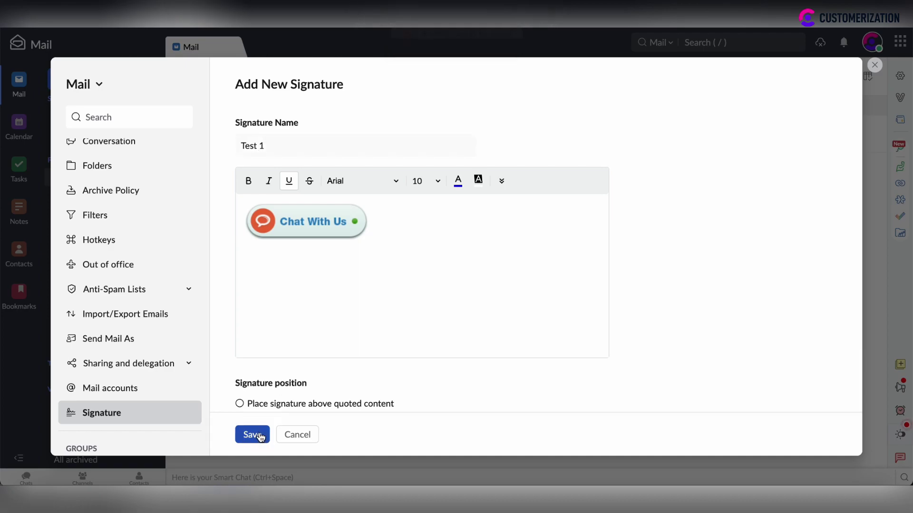
pyautogui.click(258, 434)
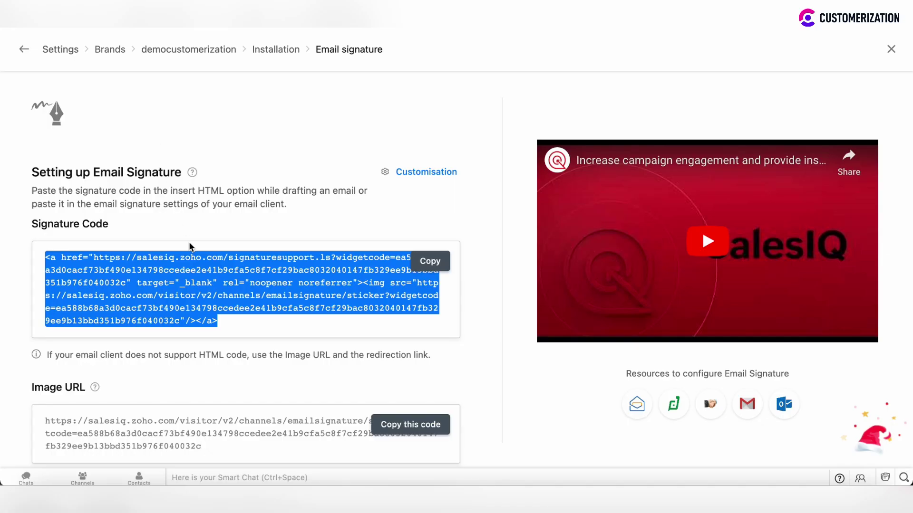
pyautogui.scroll(-3, 190, 244)
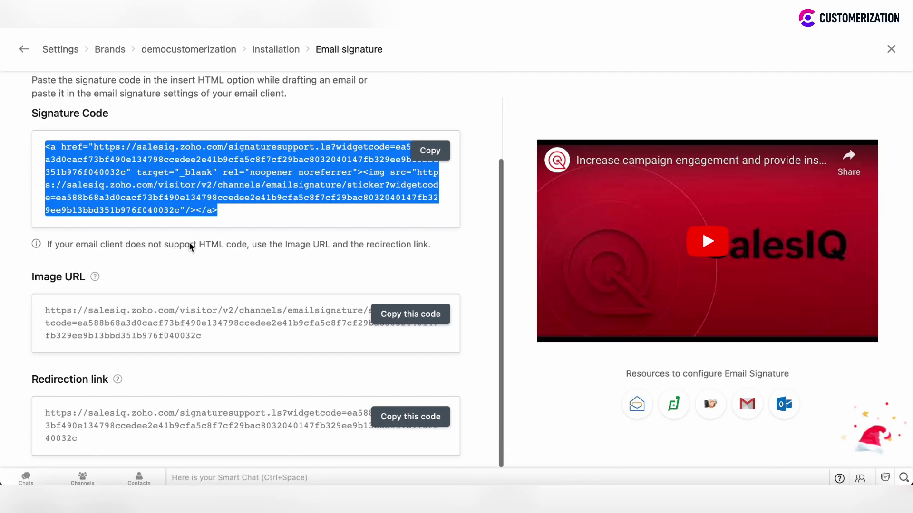
# Insert the Chat With Us image into another new Zoho Mail signature from its copied URL
pyautogui.click(392, 317)
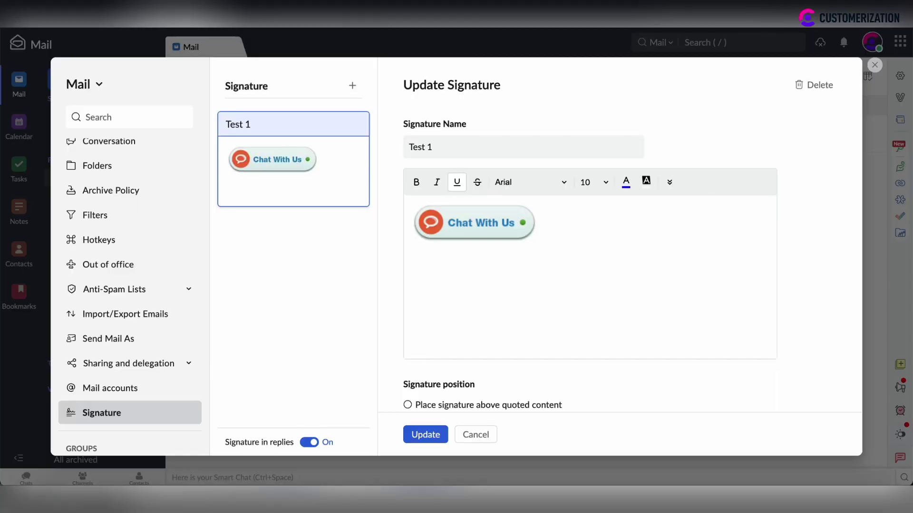
pyautogui.click(352, 86)
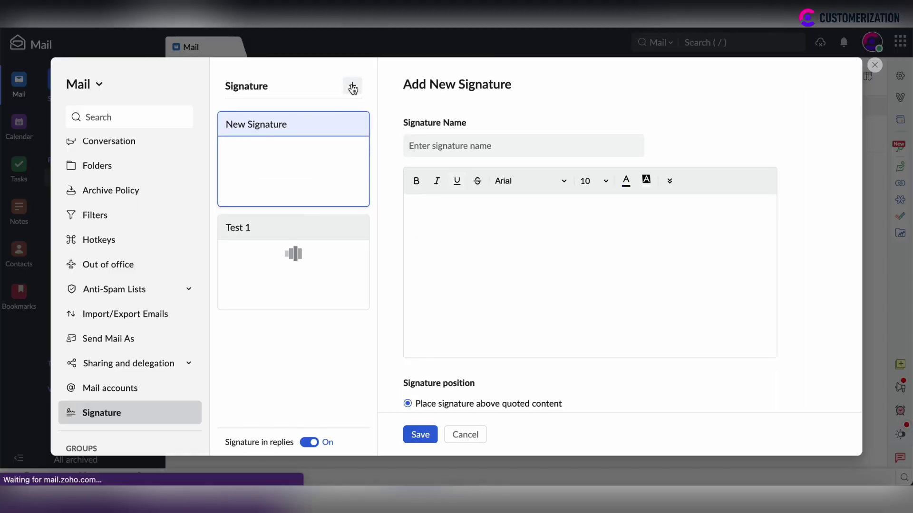
pyautogui.click(669, 182)
pyautogui.click(419, 207)
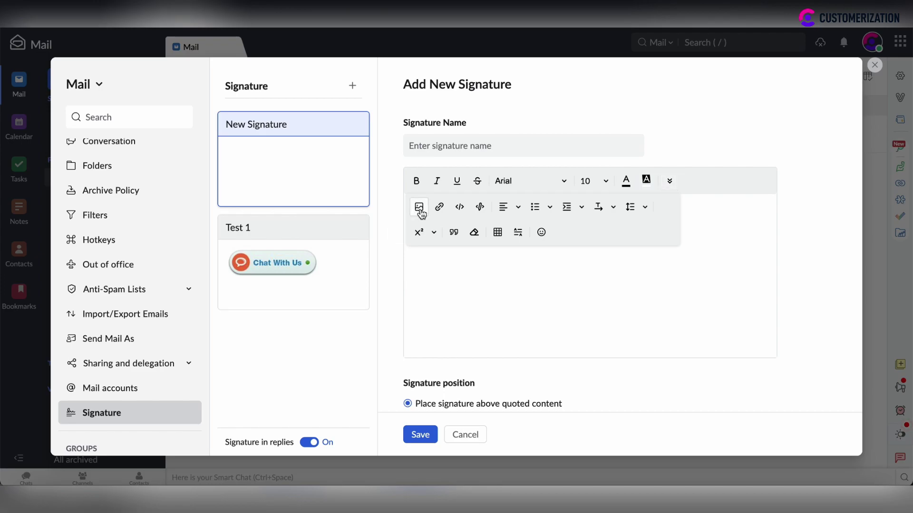
pyautogui.click(443, 174)
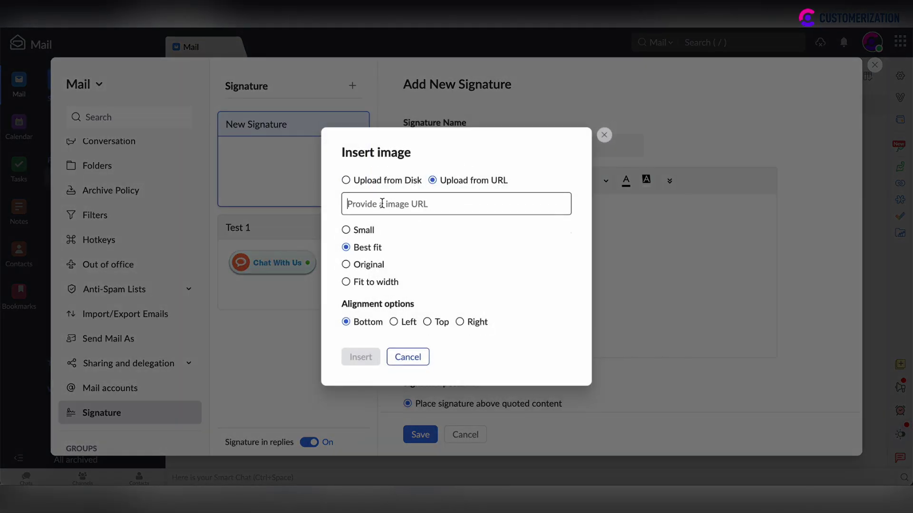
pyautogui.hotkey('ctrl', 'v')
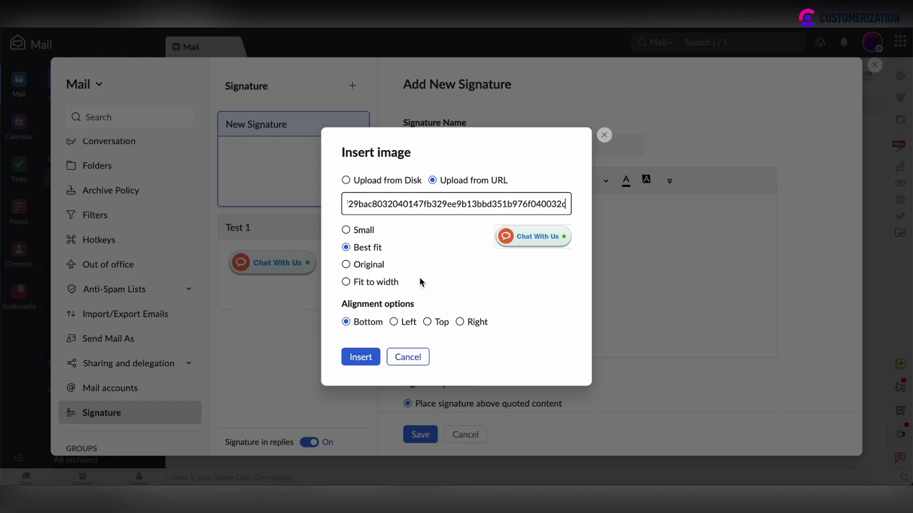
pyautogui.click(360, 357)
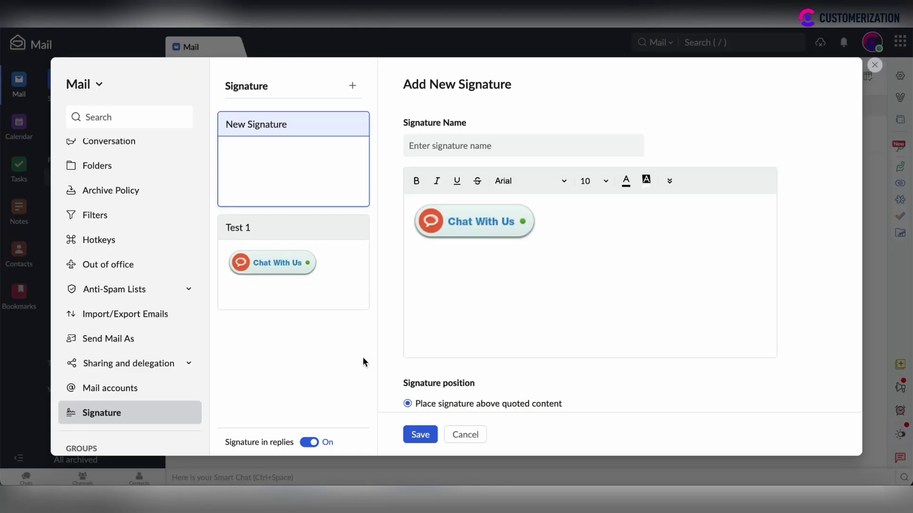
# Select the inserted image and copy SalesIQ's redirection link
pyautogui.moveTo(554, 221); pyautogui.dragTo(458, 220)
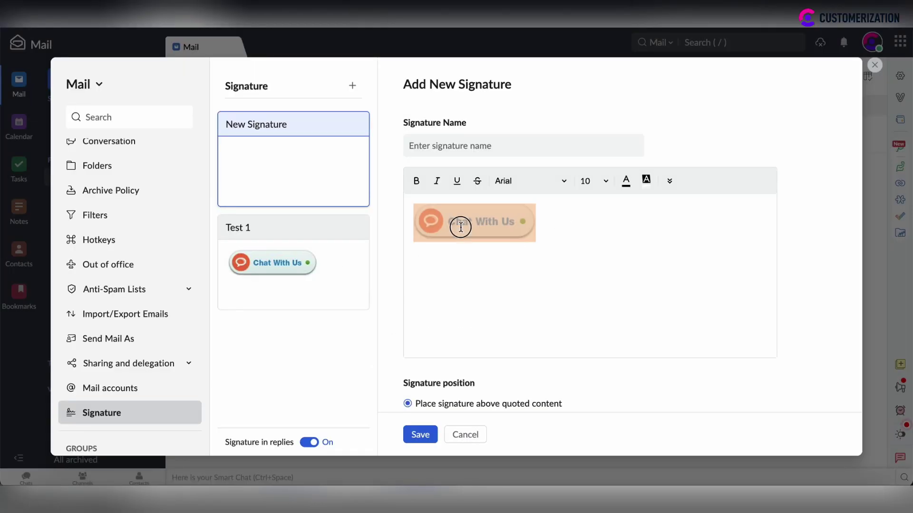
pyautogui.click(433, 228)
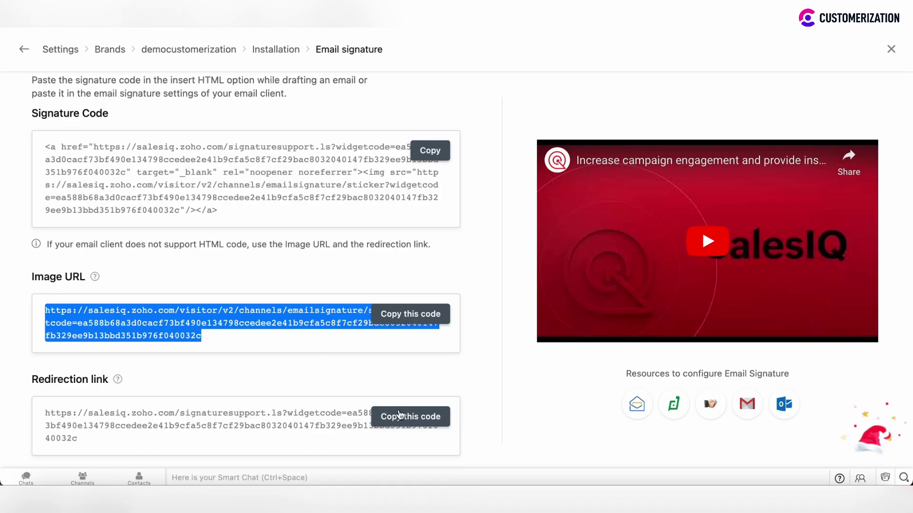
pyautogui.click(398, 422)
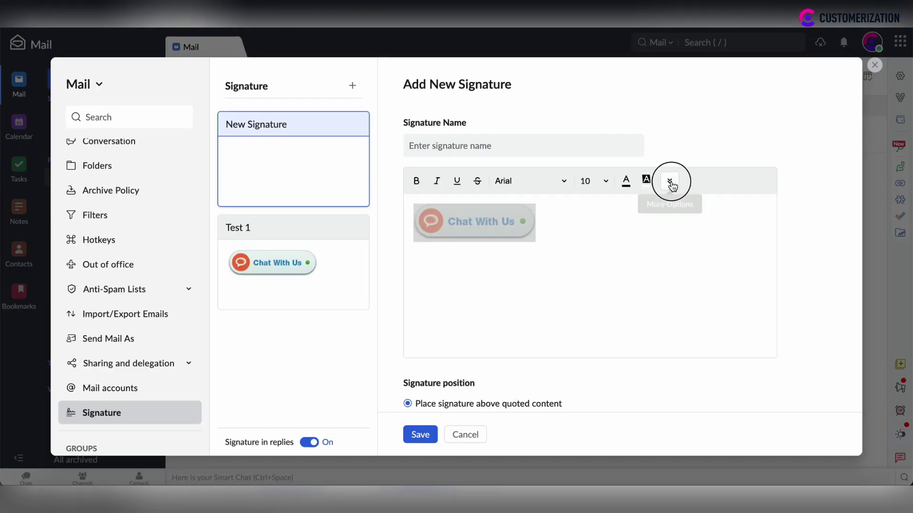
# Link the Chat With Us image to the redirection URL and save the signature as 'Test 2'
pyautogui.click(670, 181)
pyautogui.click(438, 209)
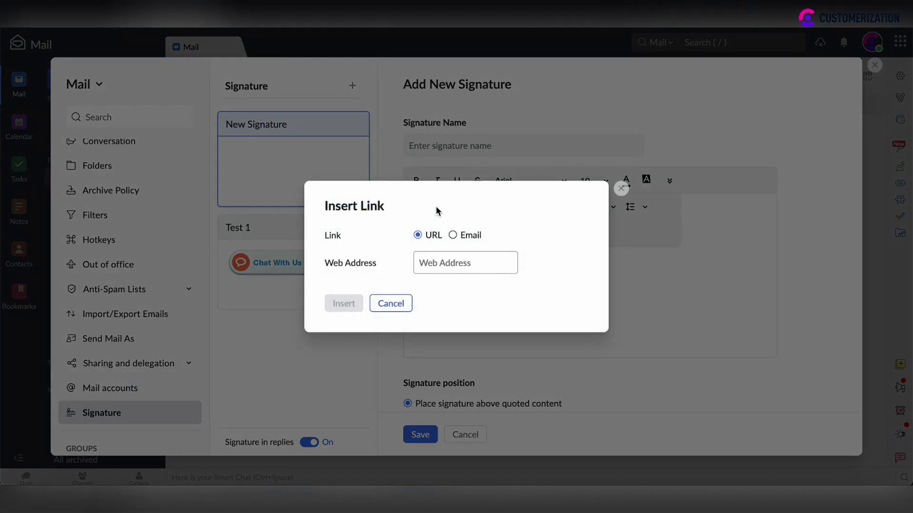
pyautogui.click(423, 262)
pyautogui.hotkey('ctrl', 'v')
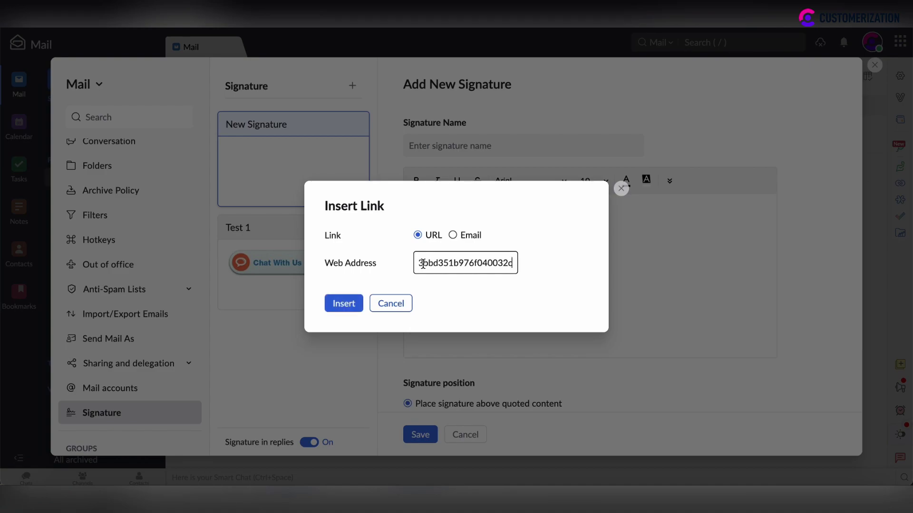
pyautogui.click(344, 305)
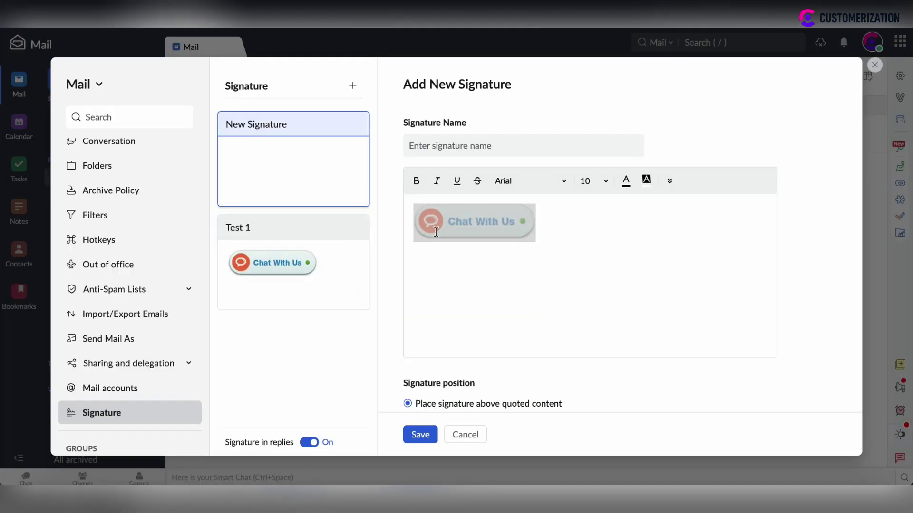
pyautogui.click(420, 440)
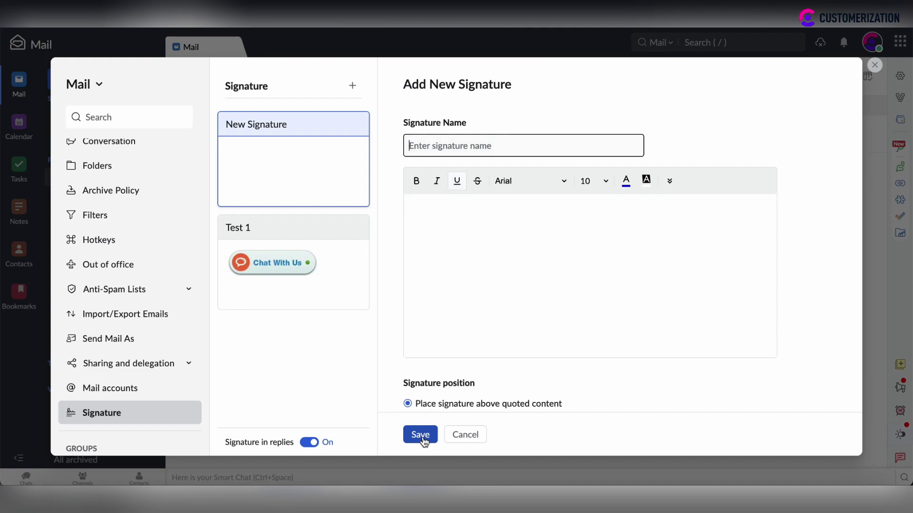
pyautogui.write('Test 2')
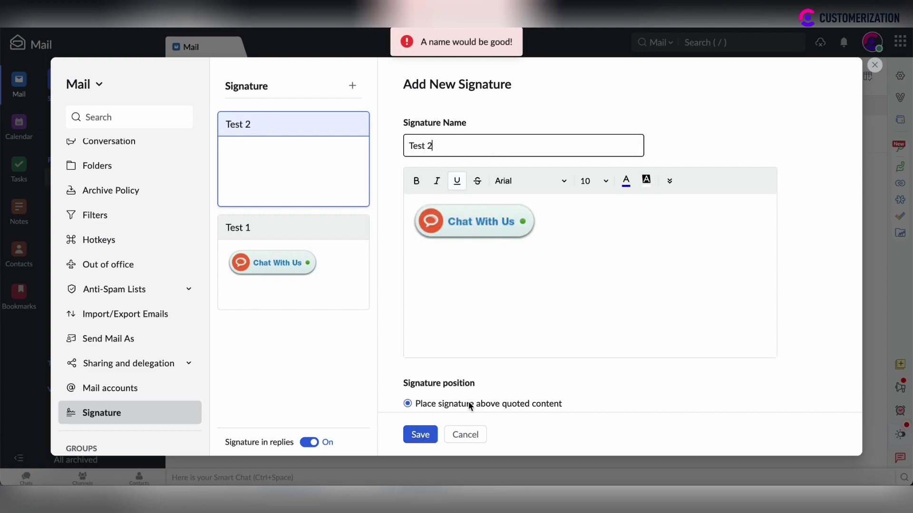
pyautogui.click(420, 435)
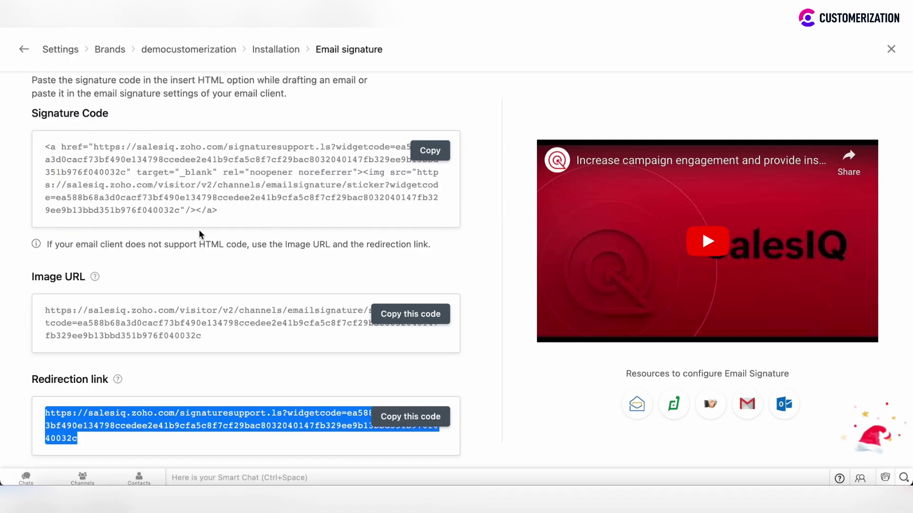
# Clear the selection and copy the Chat With Us image URL from SalesIQ
pyautogui.click(209, 269)
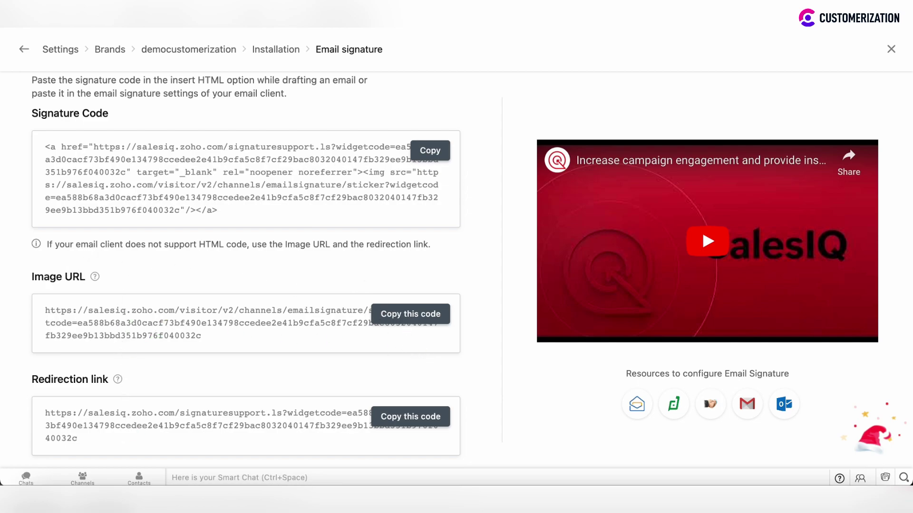
pyautogui.click(403, 317)
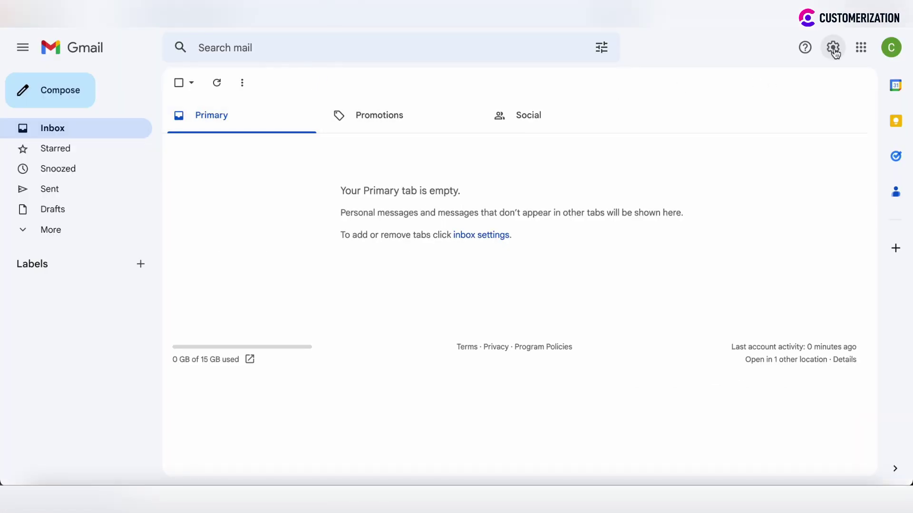
# Create a new empty Gmail signature named 'Test' from the full settings page
pyautogui.click(833, 48)
pyautogui.click(792, 116)
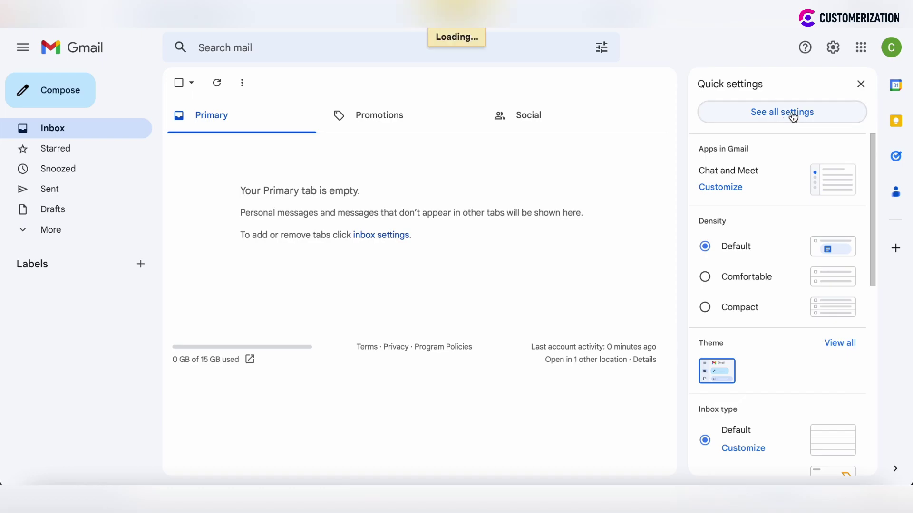
pyautogui.scroll(-2, 214, 241)
pyautogui.scroll(-2, 214, 242)
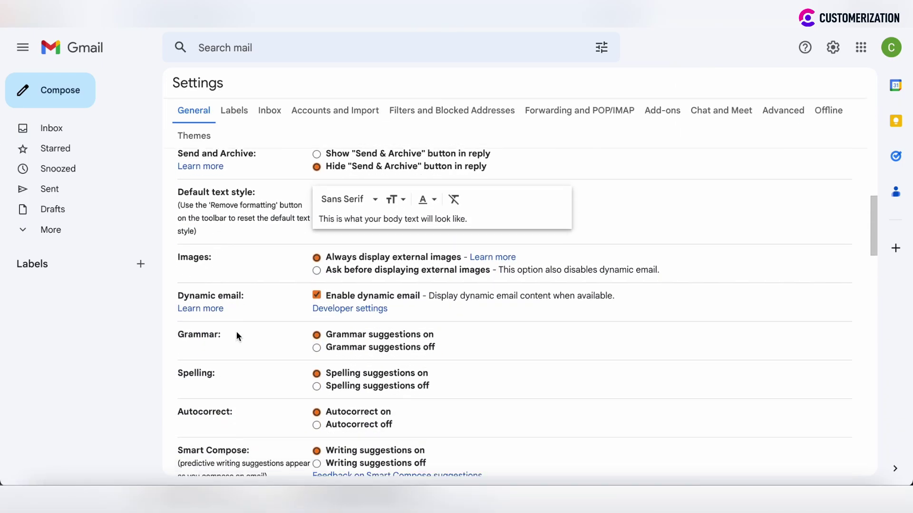
pyautogui.scroll(-2, 238, 336)
pyautogui.scroll(-2, 237, 336)
pyautogui.scroll(-2, 238, 336)
pyautogui.scroll(-3, 237, 335)
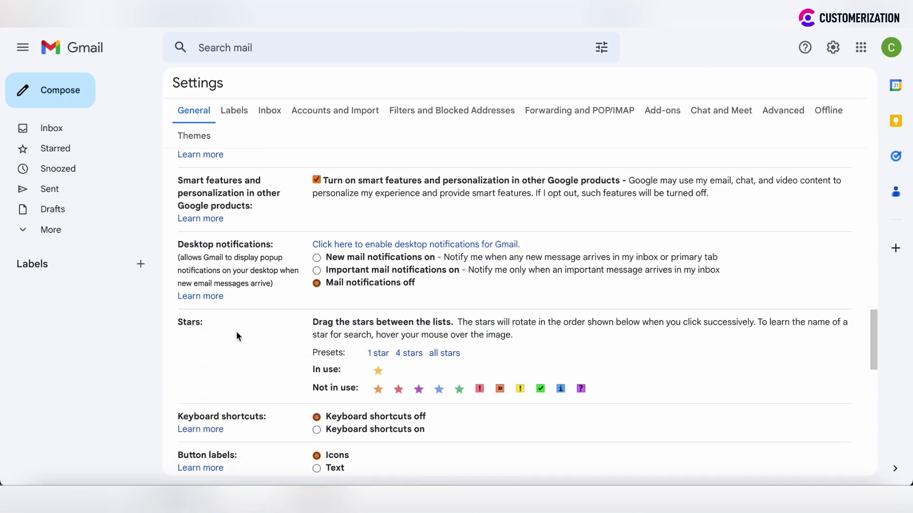
pyautogui.scroll(-2, 238, 336)
pyautogui.scroll(-2, 237, 335)
pyautogui.scroll(-2, 237, 336)
pyautogui.scroll(-2, 237, 336)
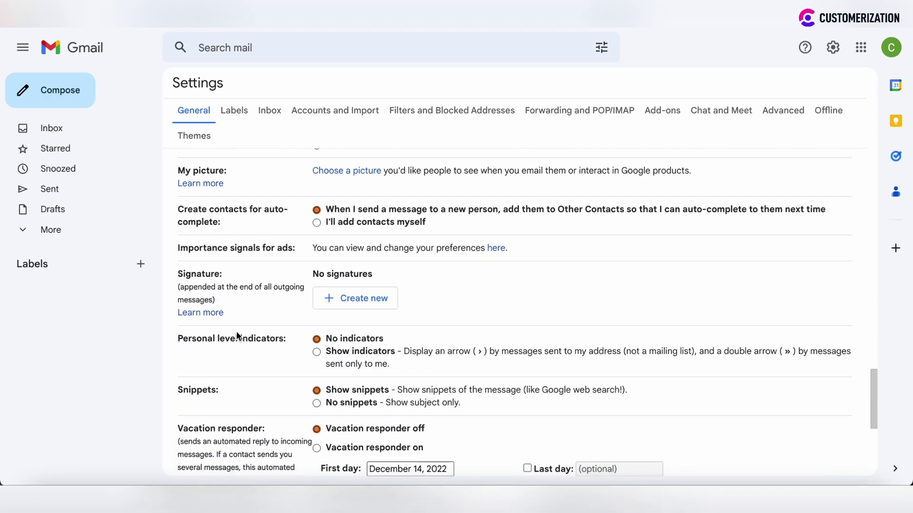
pyautogui.click(356, 298)
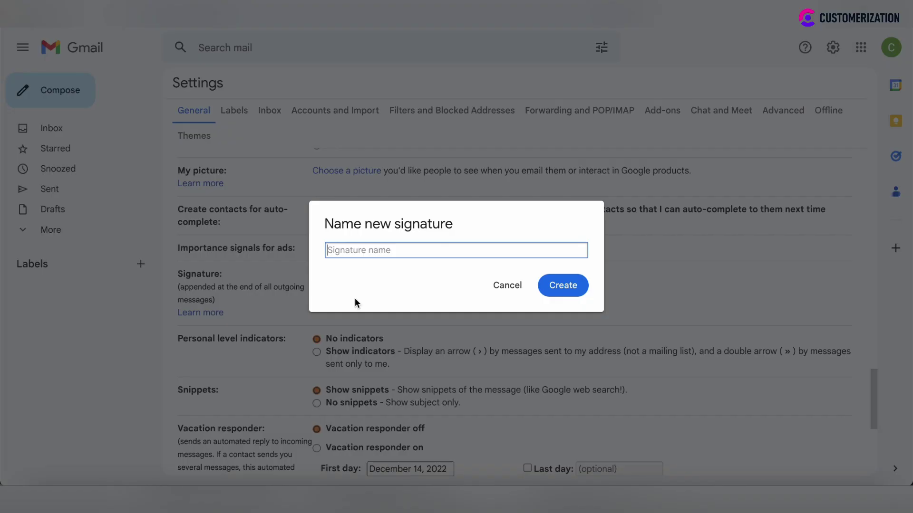
pyautogui.write('Test')
pyautogui.click(574, 289)
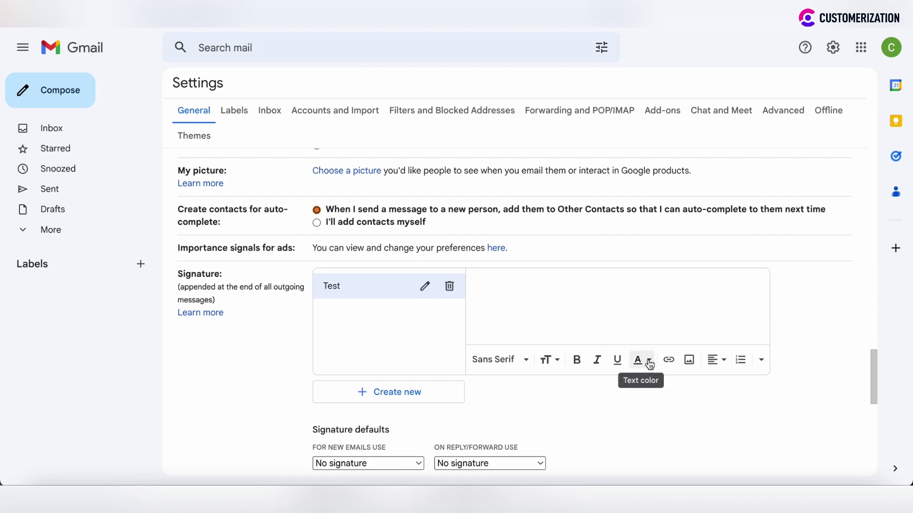
pyautogui.click(760, 361)
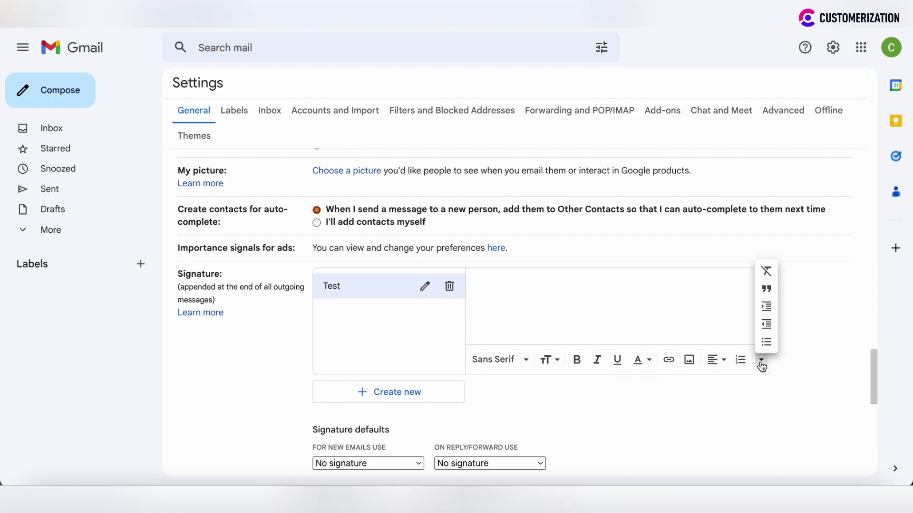
# Insert the Chat With Us image into the Test signature from the pasted web address
pyautogui.click(688, 361)
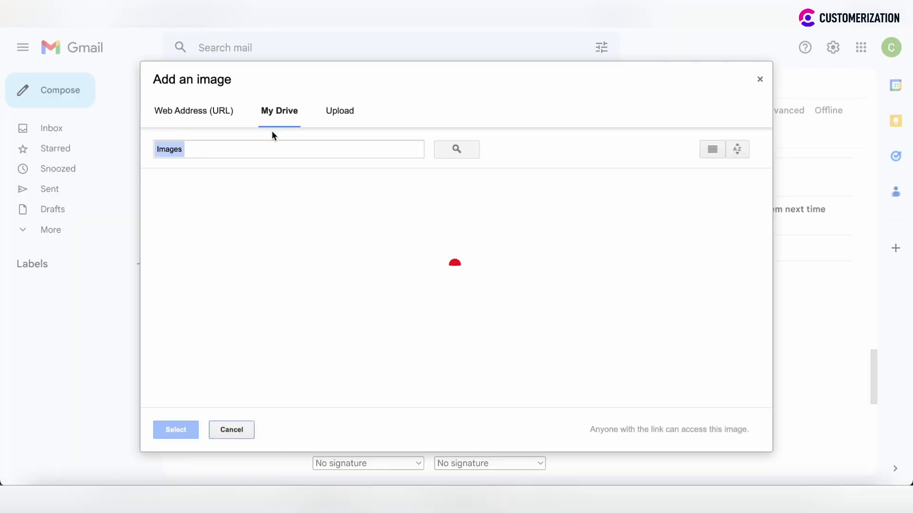
pyautogui.click(201, 116)
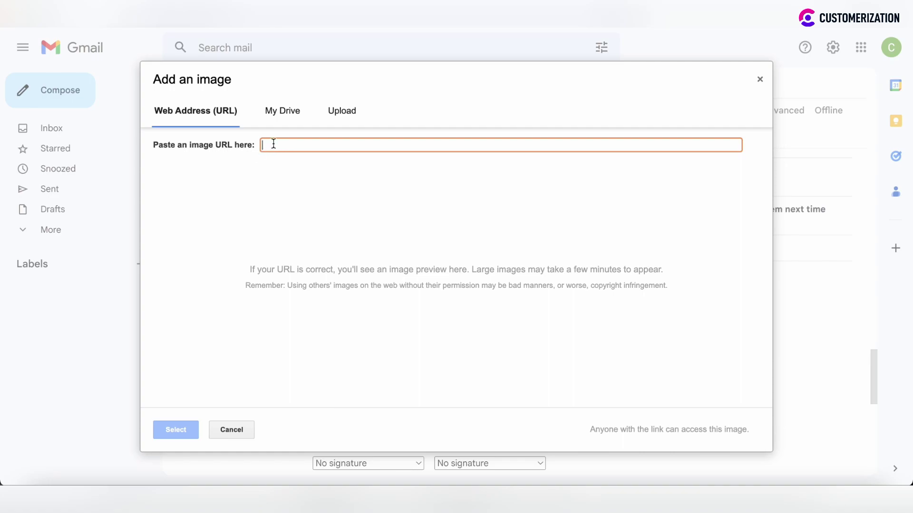
pyautogui.hotkey('ctrl', 'v')
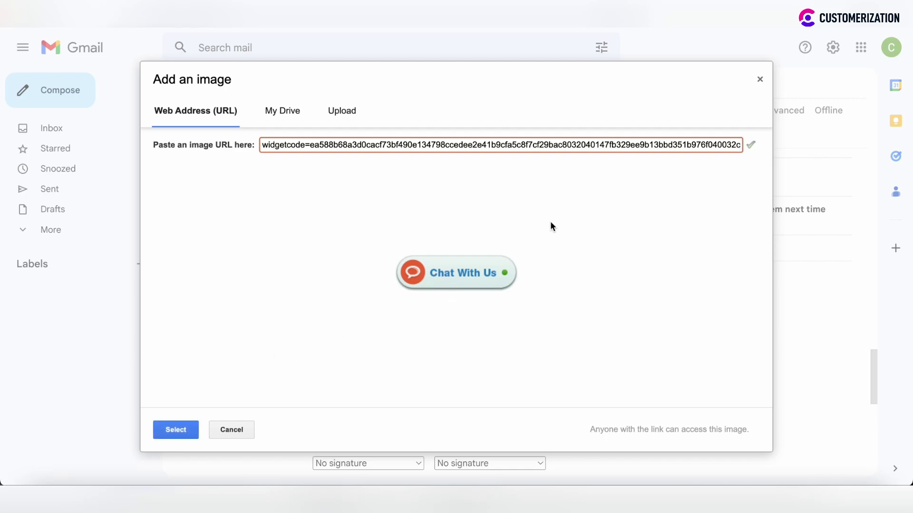
pyautogui.click(177, 431)
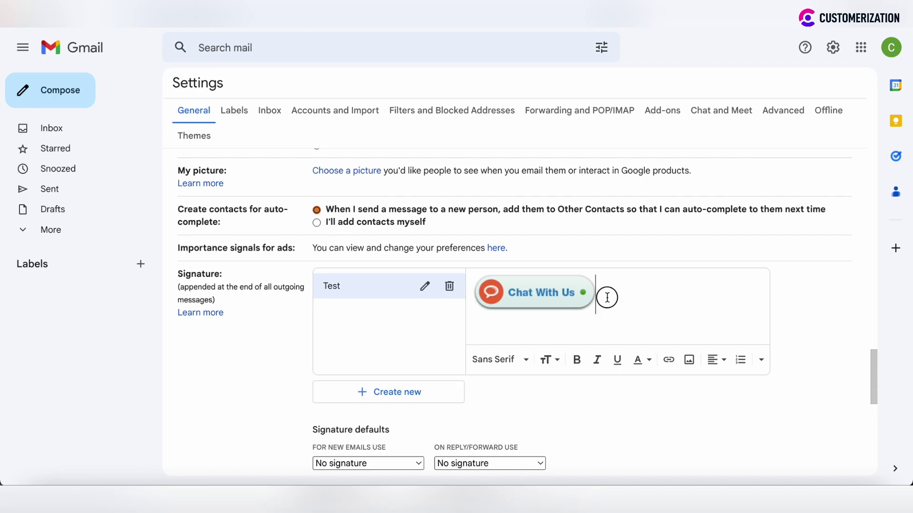
pyautogui.moveTo(605, 298); pyautogui.dragTo(523, 298)
pyautogui.click(522, 298)
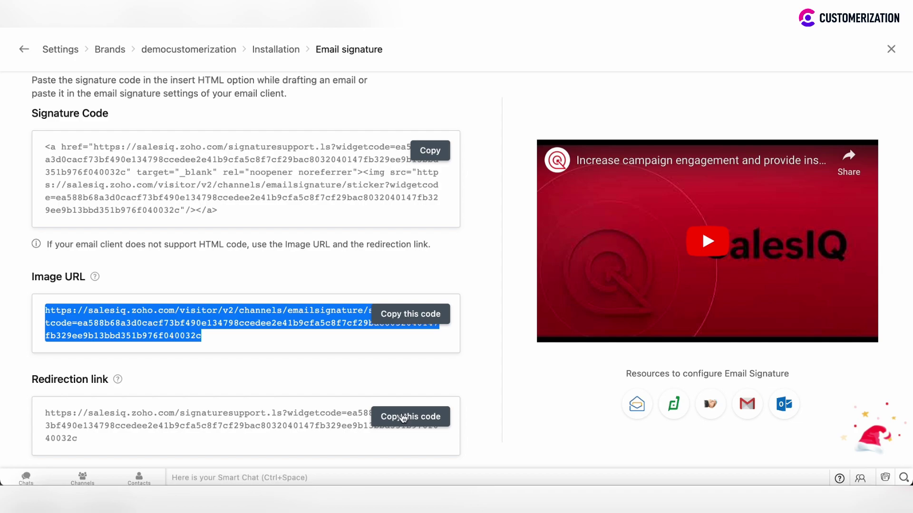
# Link the signature image to the copied SalesIQ redirection URL, with display text 'Chat with us'
pyautogui.click(401, 417)
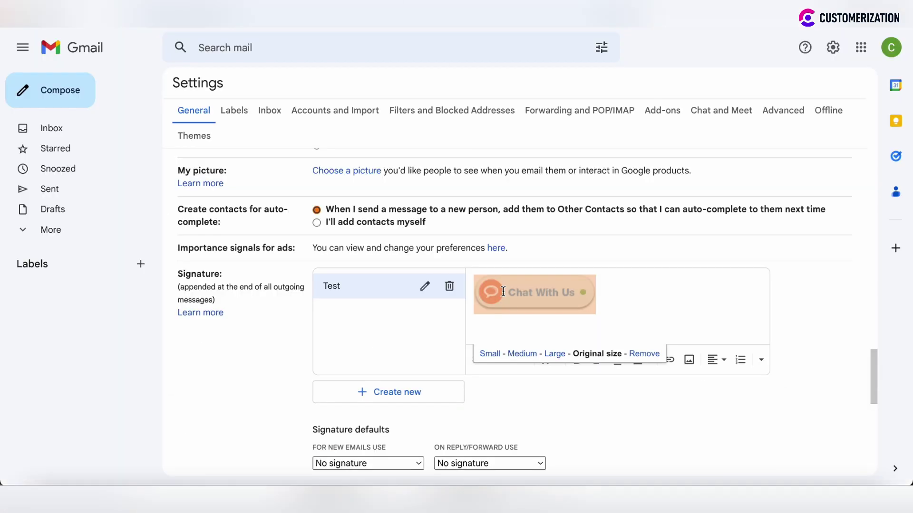
pyautogui.click(680, 333)
pyautogui.click(489, 295)
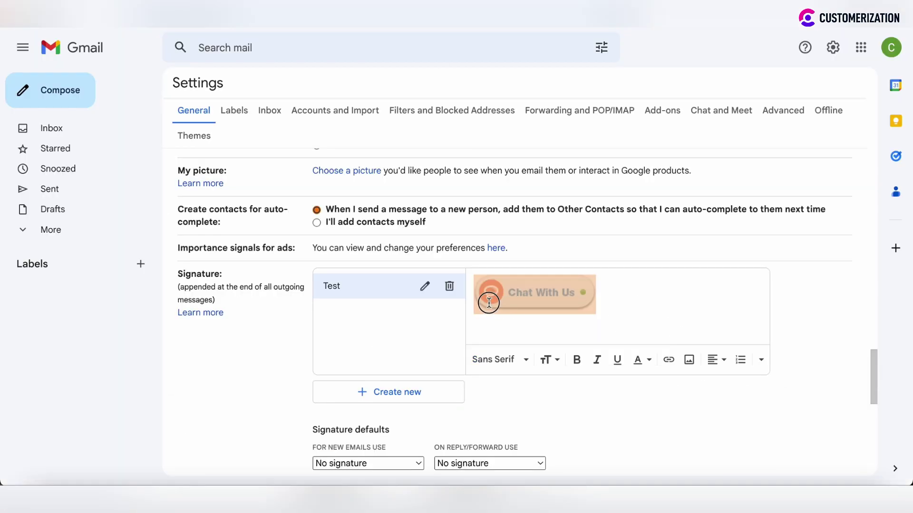
pyautogui.click(670, 360)
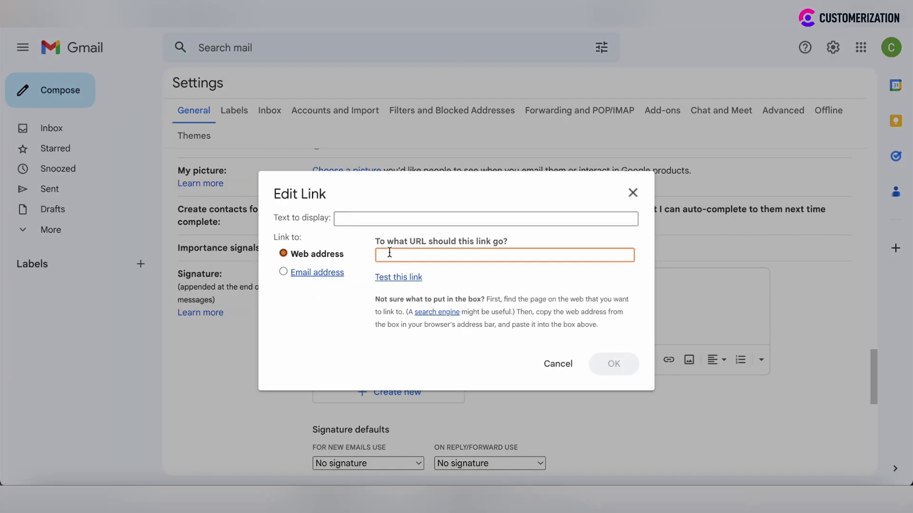
pyautogui.hotkey('ctrl', 'v')
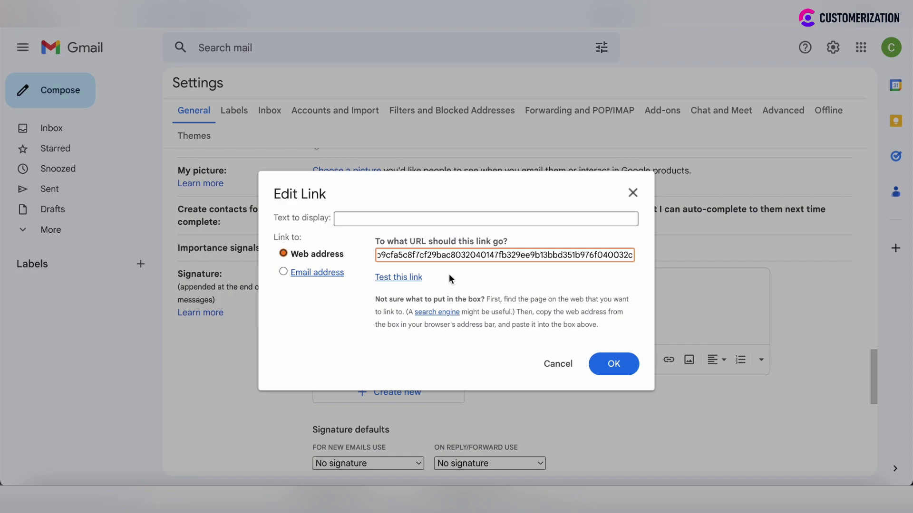
pyautogui.click(348, 216)
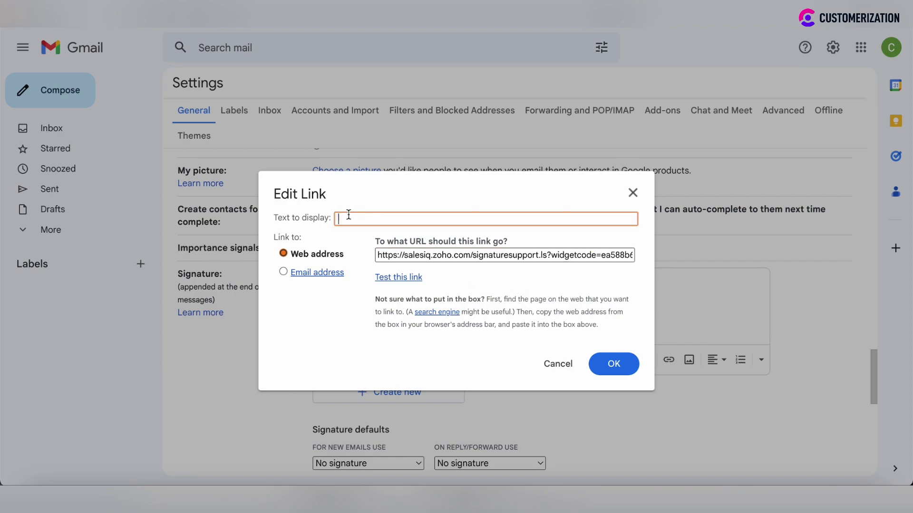
pyautogui.write('Chat with us')
pyautogui.click(612, 365)
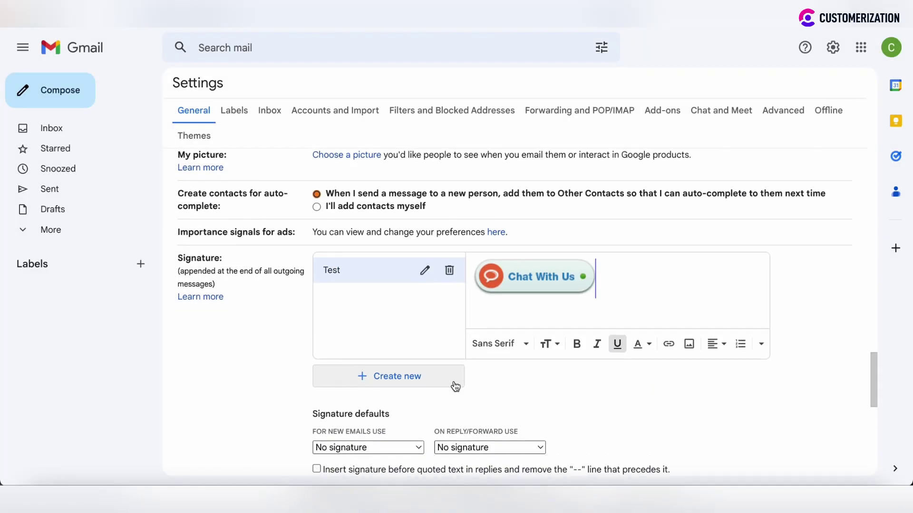
pyautogui.scroll(-3, 454, 385)
# Make 'Test' the default signature for new emails and for replies/forwards, and save
pyautogui.click(393, 365)
pyautogui.click(352, 378)
pyautogui.click(454, 364)
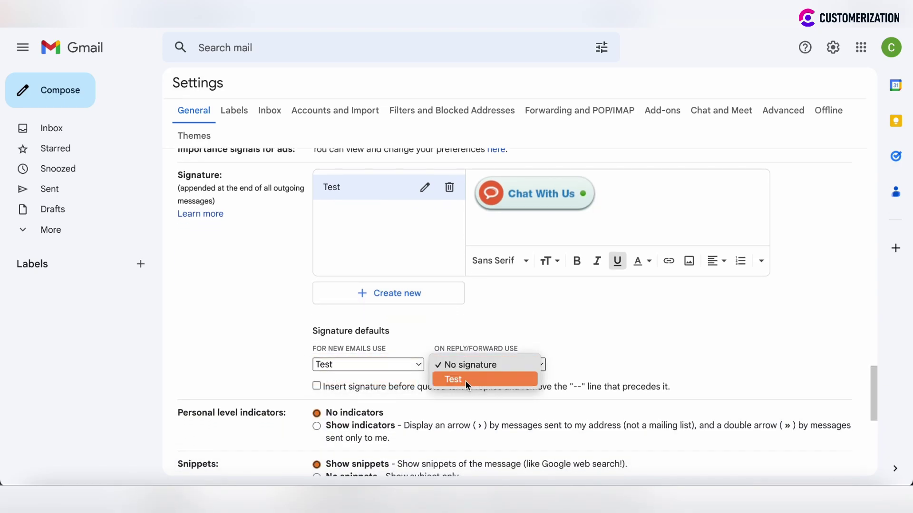
pyautogui.click(465, 381)
pyautogui.scroll(-3, 388, 367)
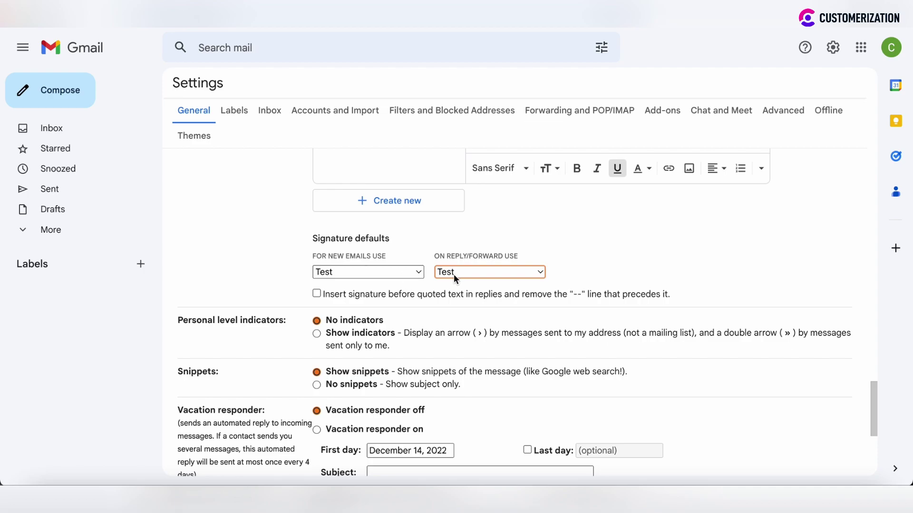
pyautogui.scroll(-3, 413, 282)
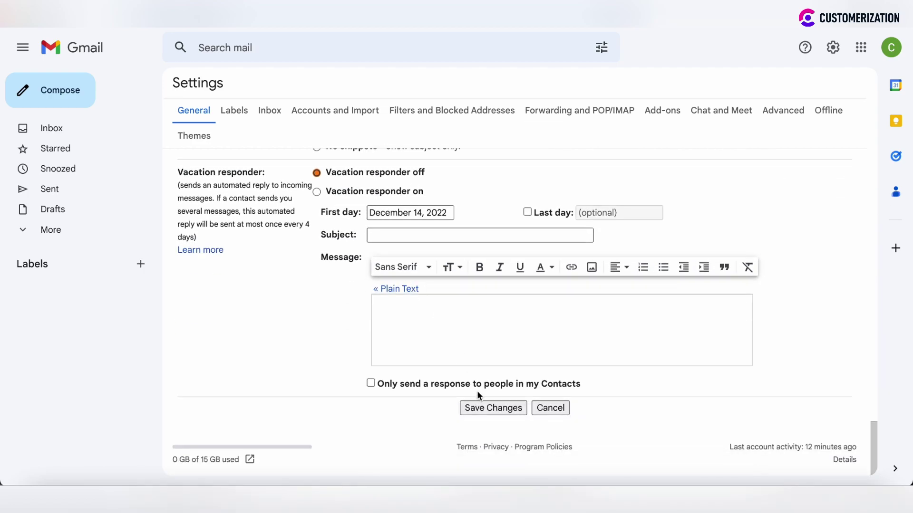
pyautogui.click(492, 410)
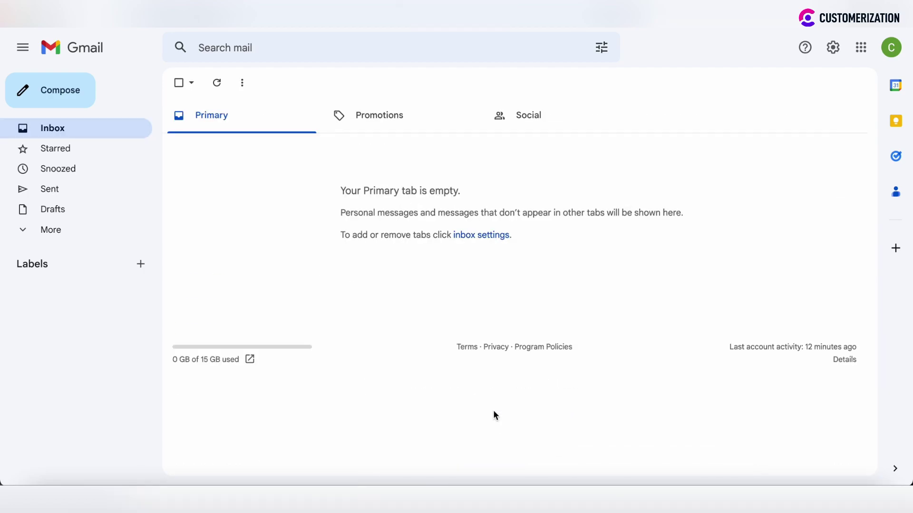
# Send a test email with subject 'Test' to the suggested recipient address
pyautogui.click(62, 100)
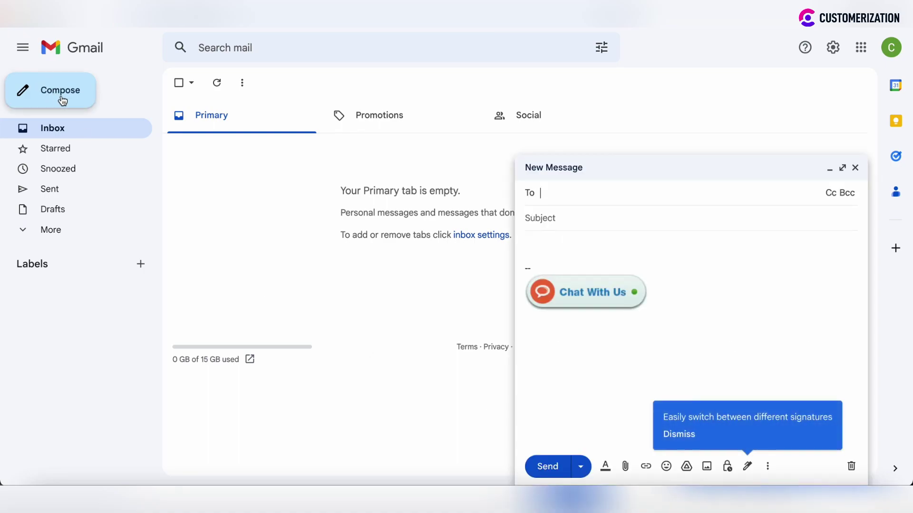
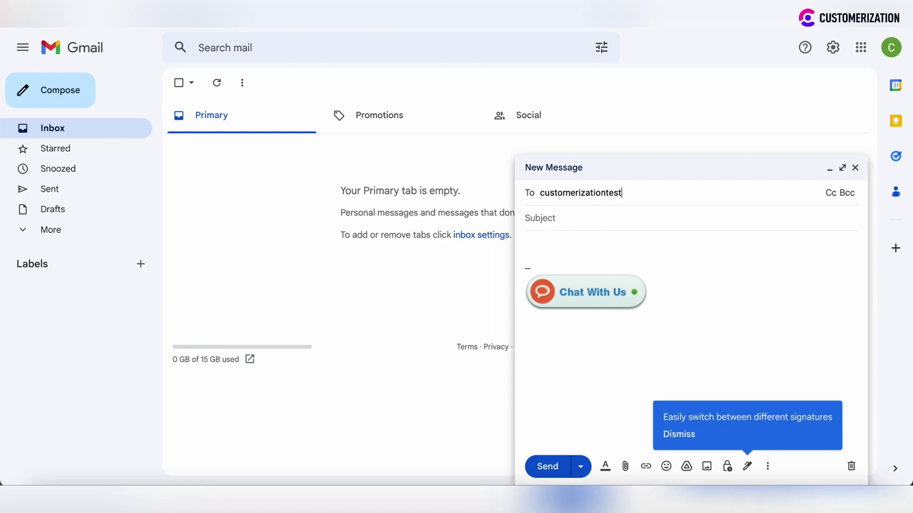
pyautogui.click(618, 237)
pyautogui.click(583, 233)
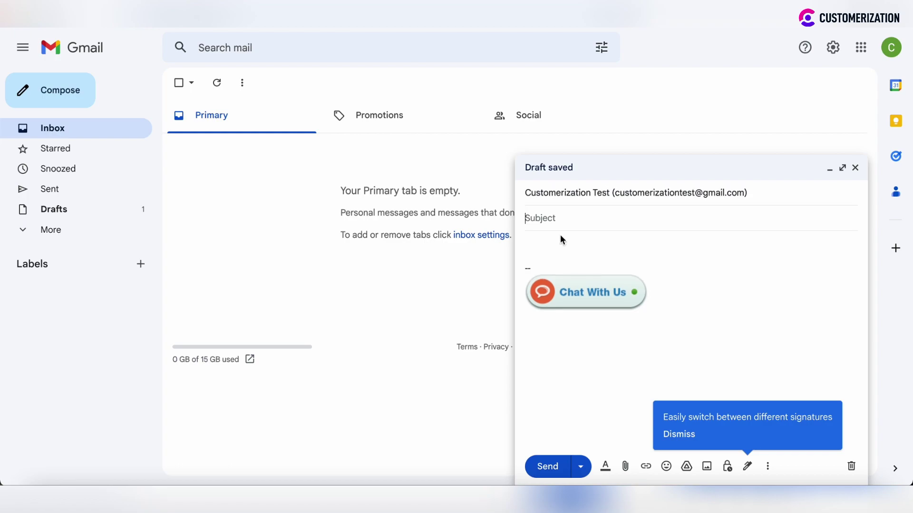
pyautogui.write('Tesyt')
# Send the Test email, then open it from the inbox
pyautogui.click(553, 466)
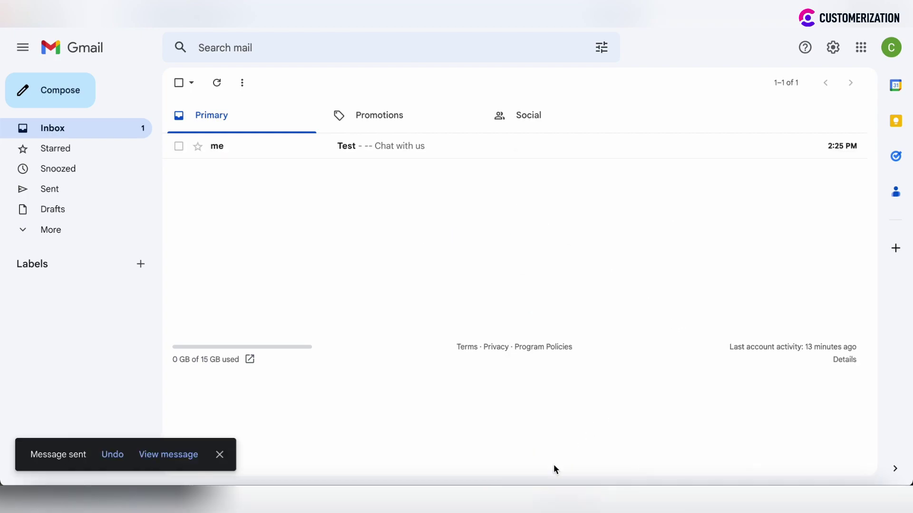
pyautogui.click(261, 149)
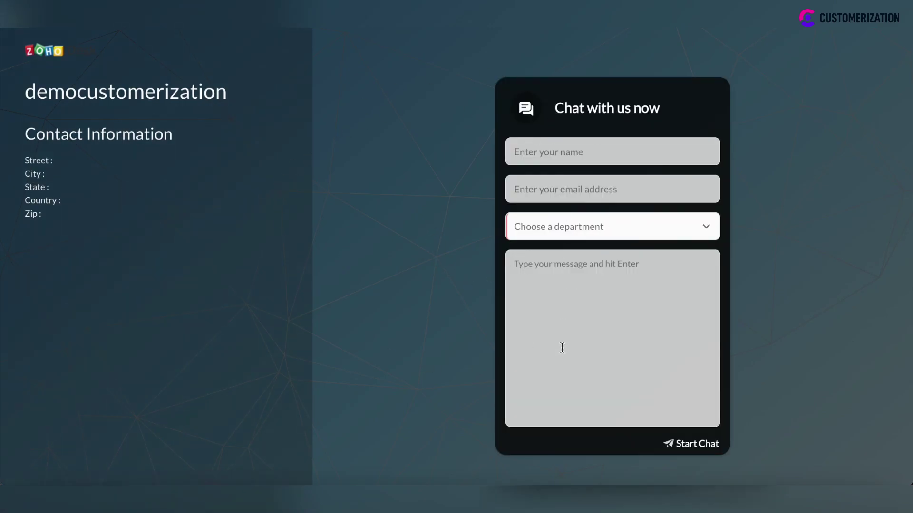
# Choose Support as the SalesIQ chat department, leaving name and email empty
pyautogui.click(547, 151)
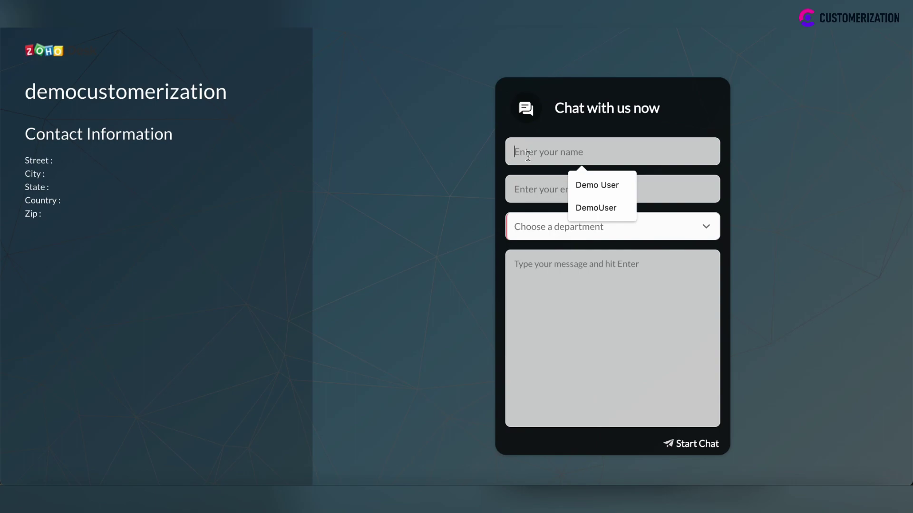
pyautogui.click(527, 197)
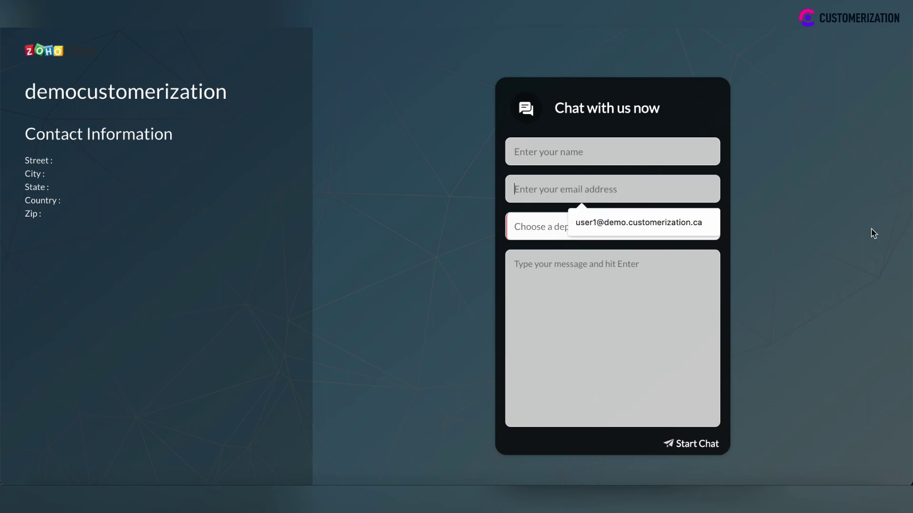
pyautogui.click(597, 231)
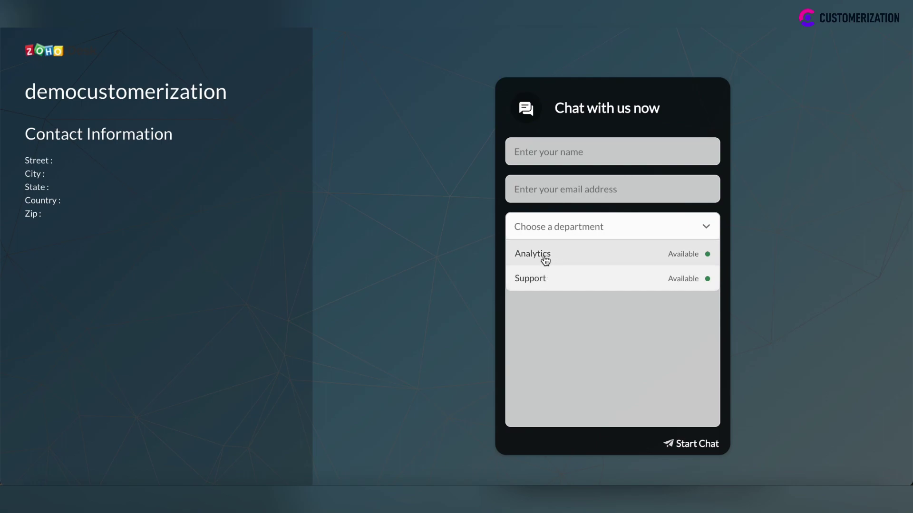
pyautogui.click(550, 283)
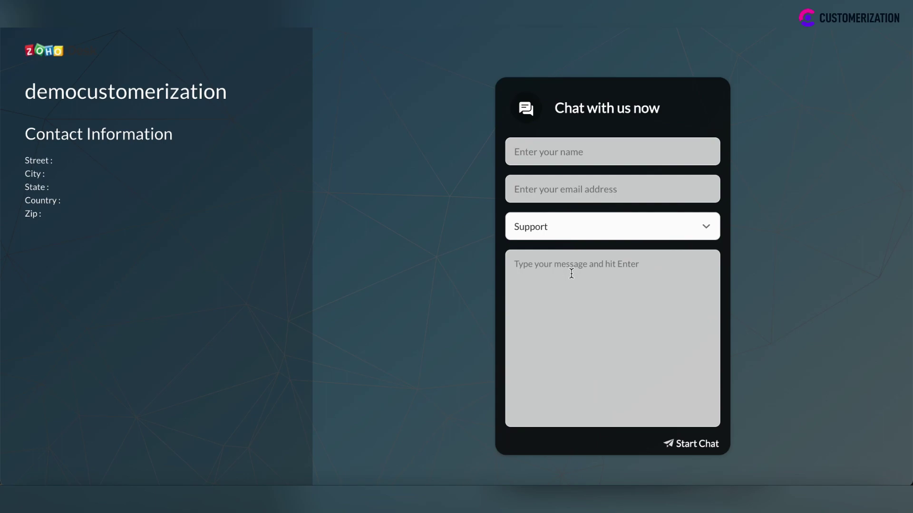